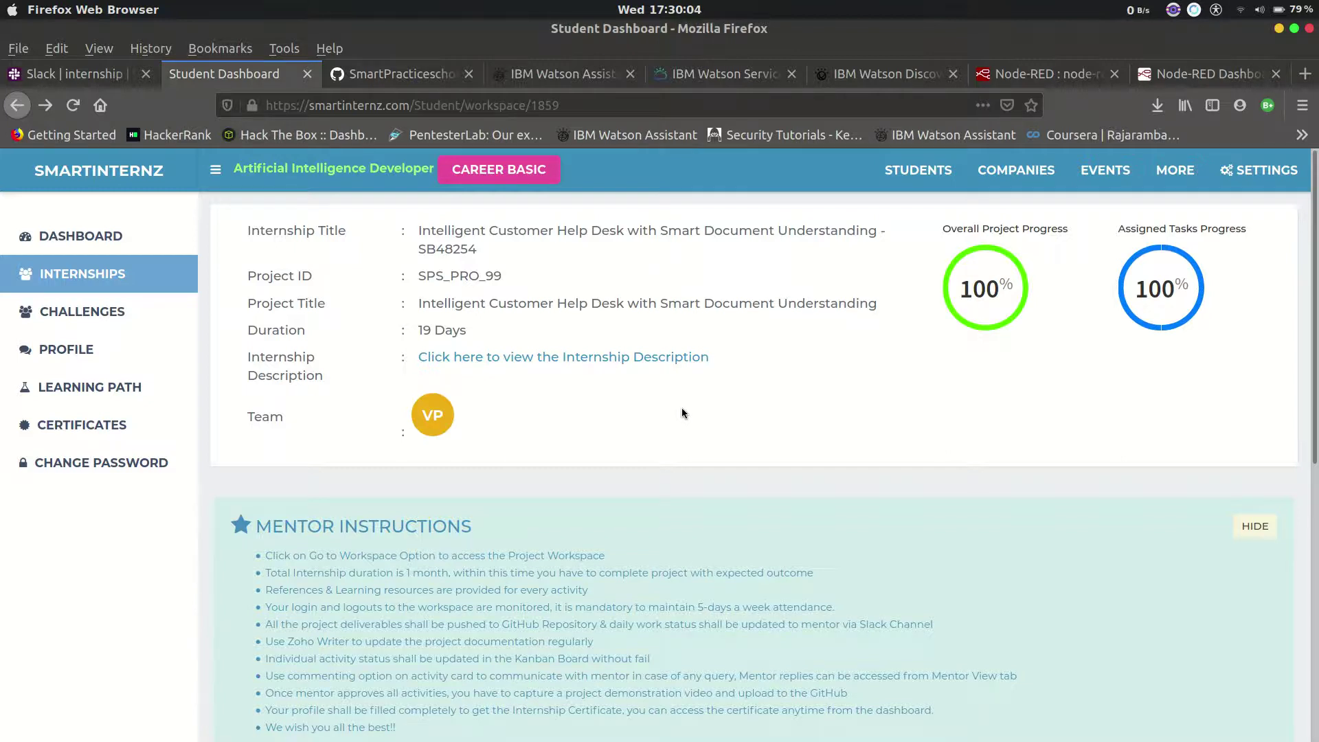
scroll(682, 412, down, 1)
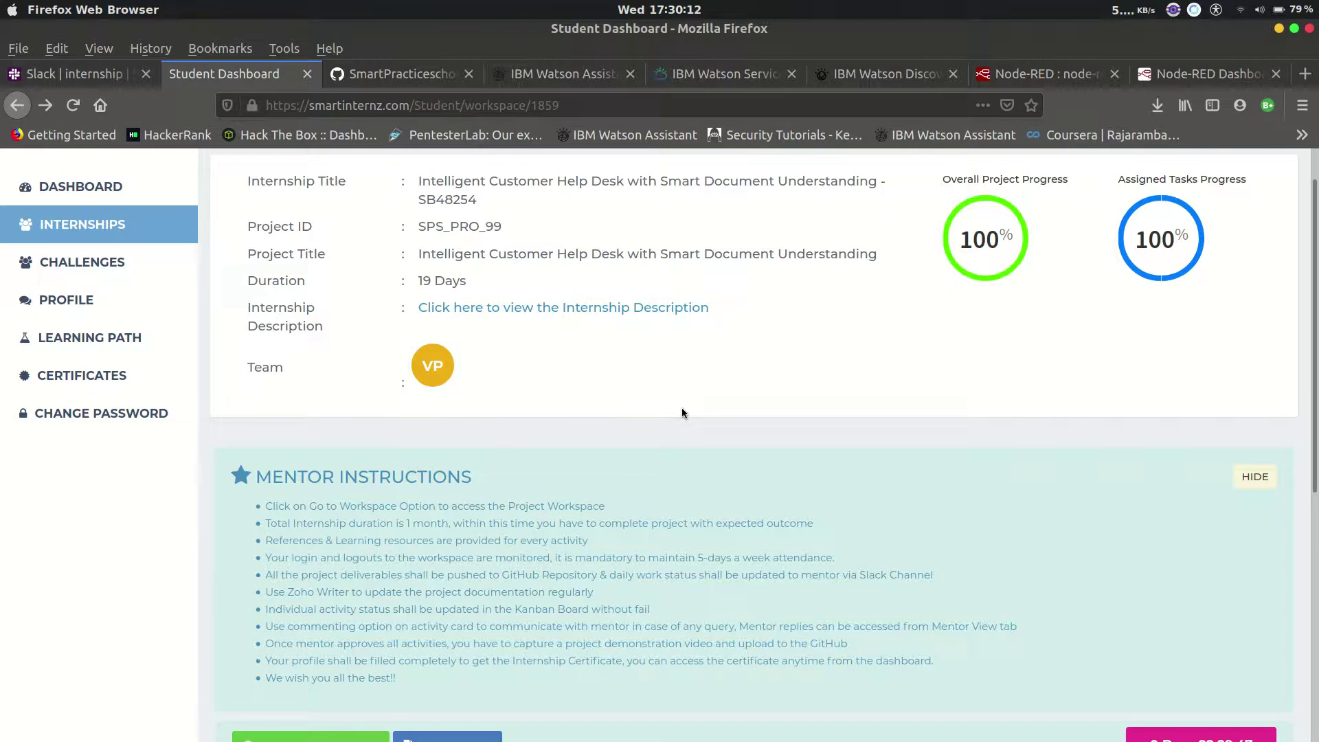
scroll(682, 412, up, 1)
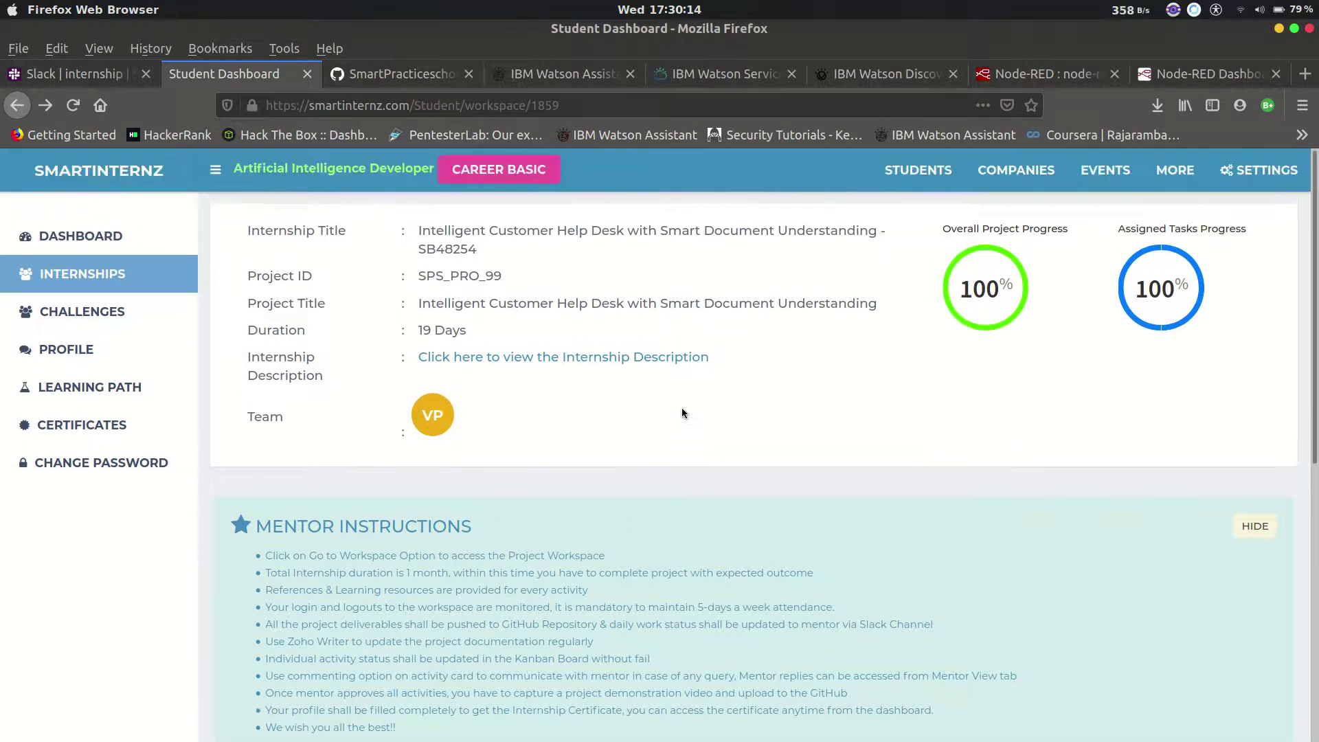
Step: Highlight the Overall Project Progress heading and project details text, then switch to the GitHub repository
drag(943, 230, 1066, 230)
drag(1114, 228, 1171, 234)
click(1151, 251)
scroll(917, 470, down, 5)
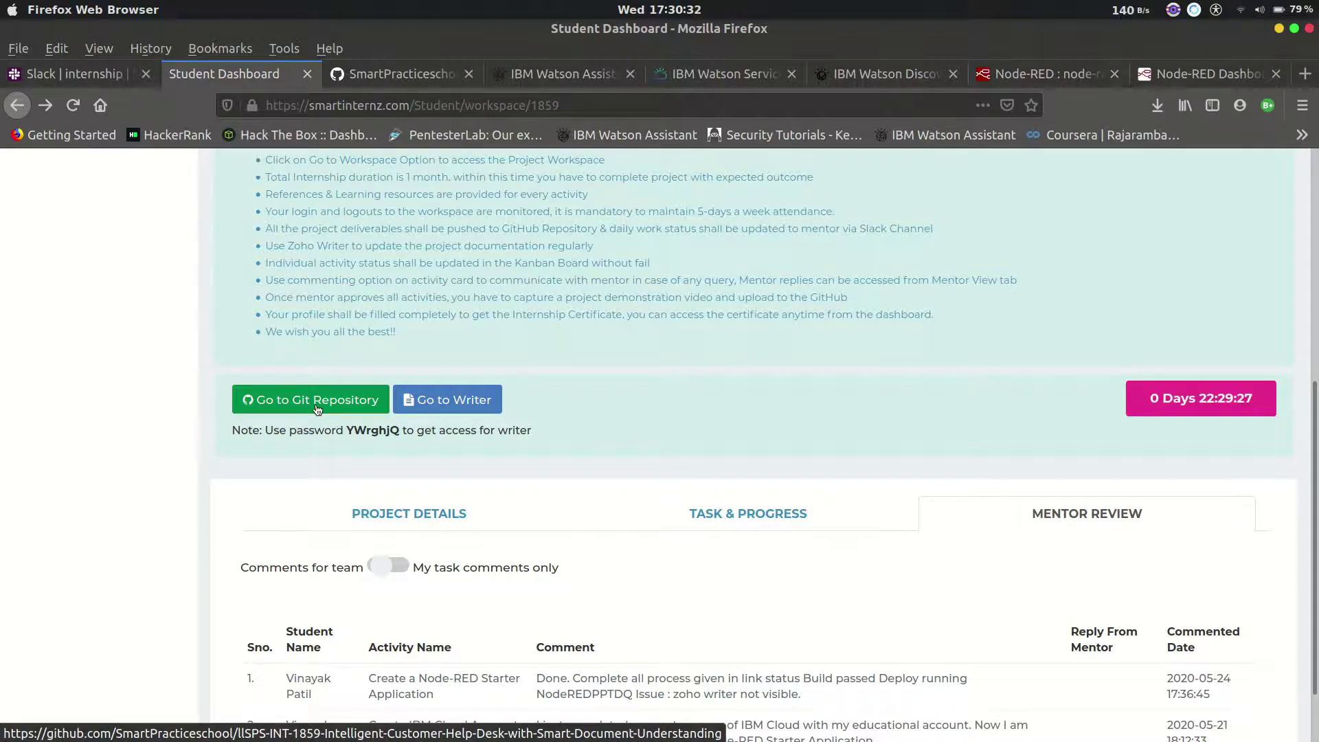
click(419, 82)
scroll(352, 391, down, 5)
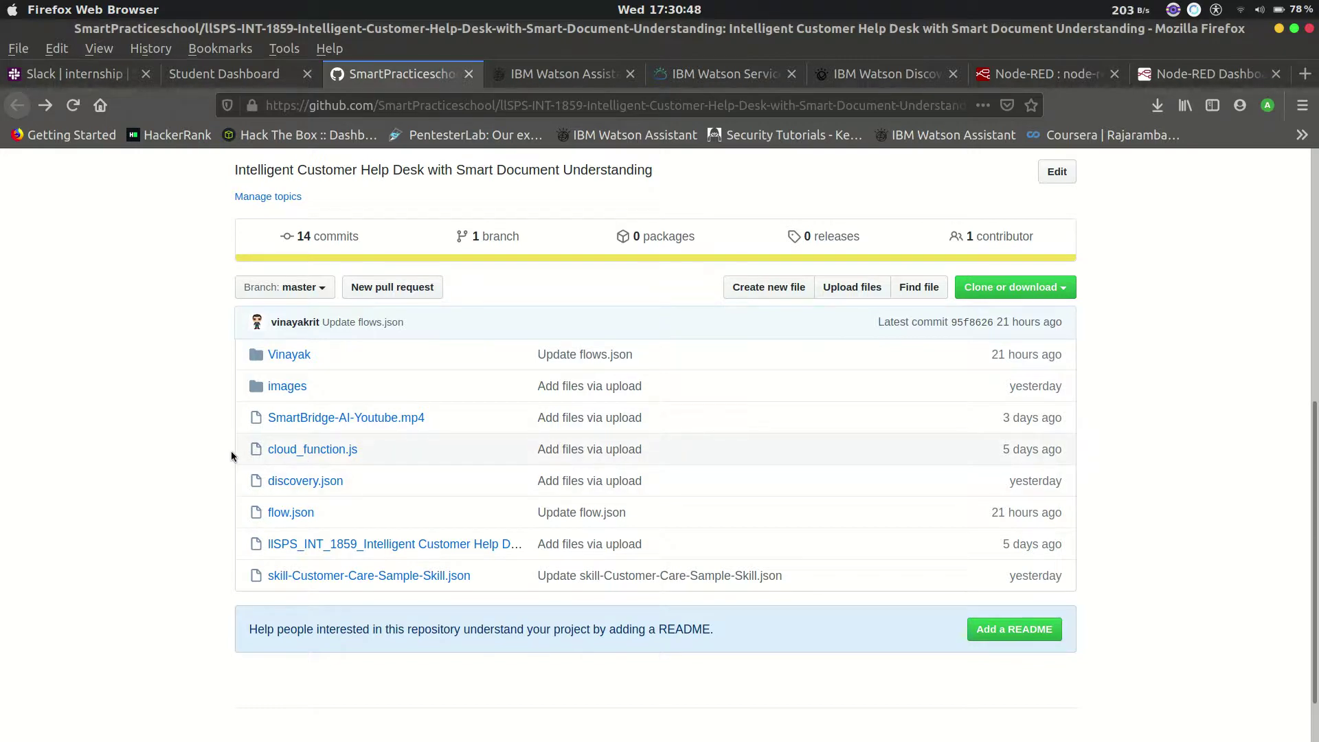
scroll(231, 451, up, 5)
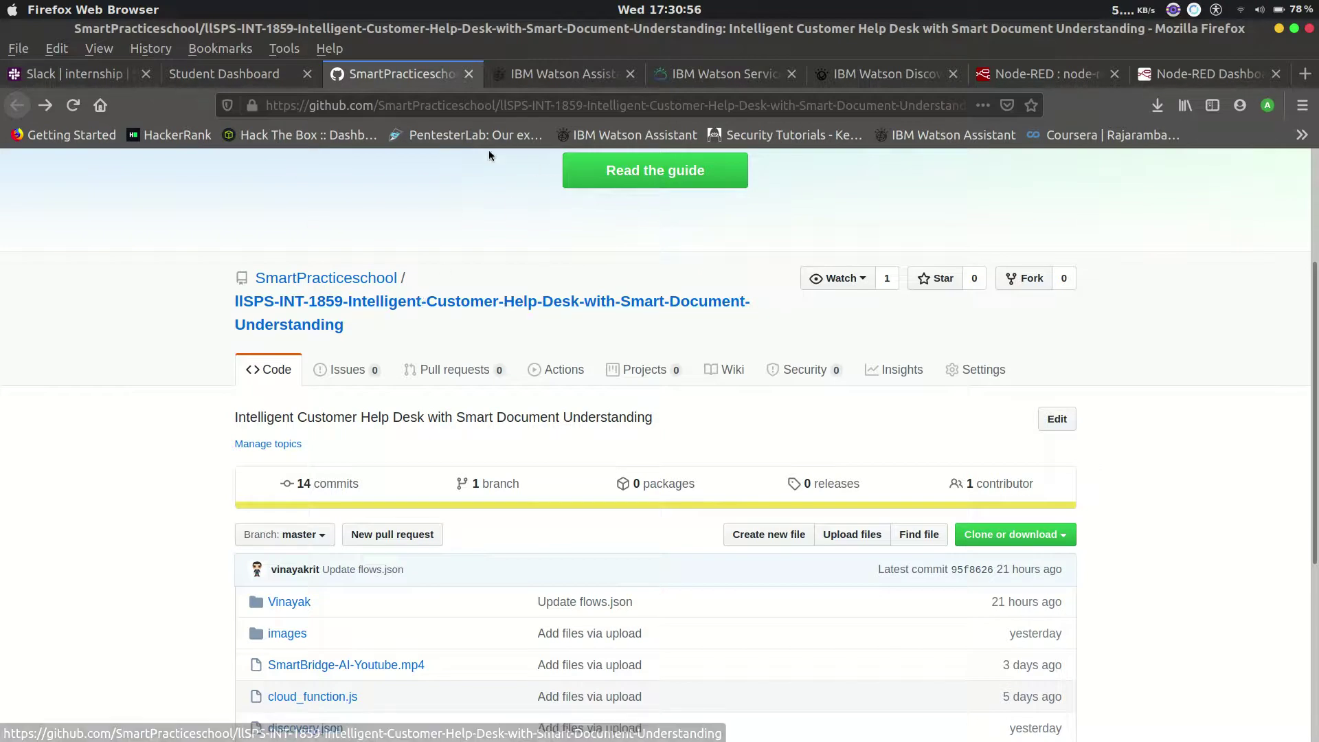
Step: Leave the GitHub file list and return to the SmartInternz Student Dashboard
click(223, 73)
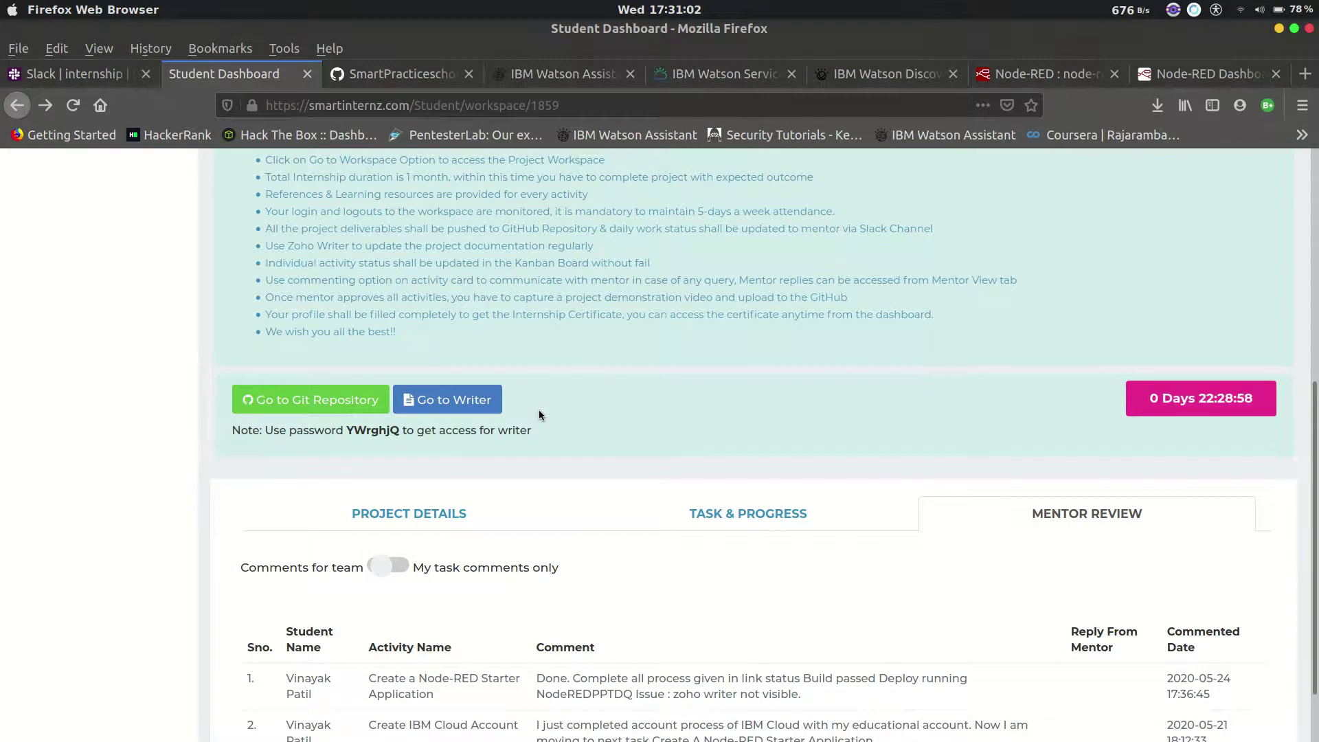
double_click(388, 430)
click(643, 457)
scroll(1082, 423, down, 1)
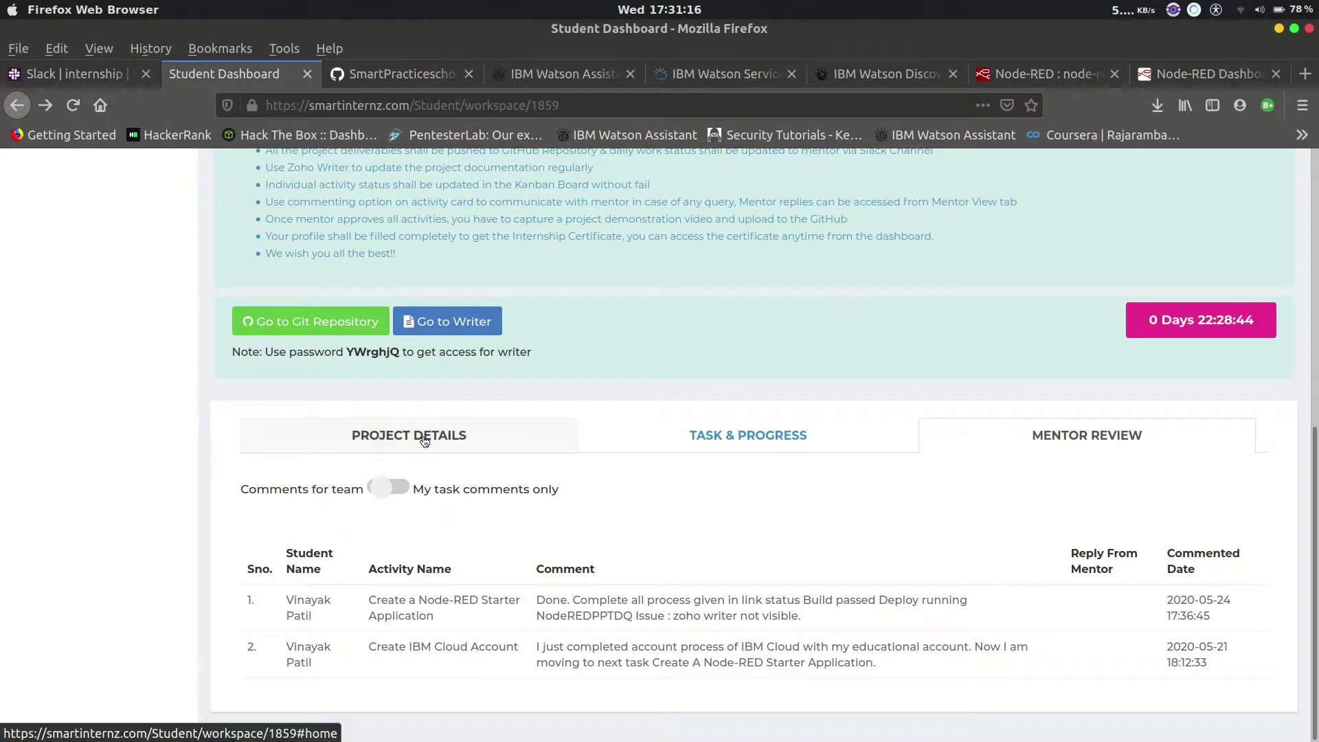
Step: Collapse and re-expand the Project Planning & Kickoff tree, then preview the Project Kickoff Template
click(421, 436)
scroll(650, 420, down, 2)
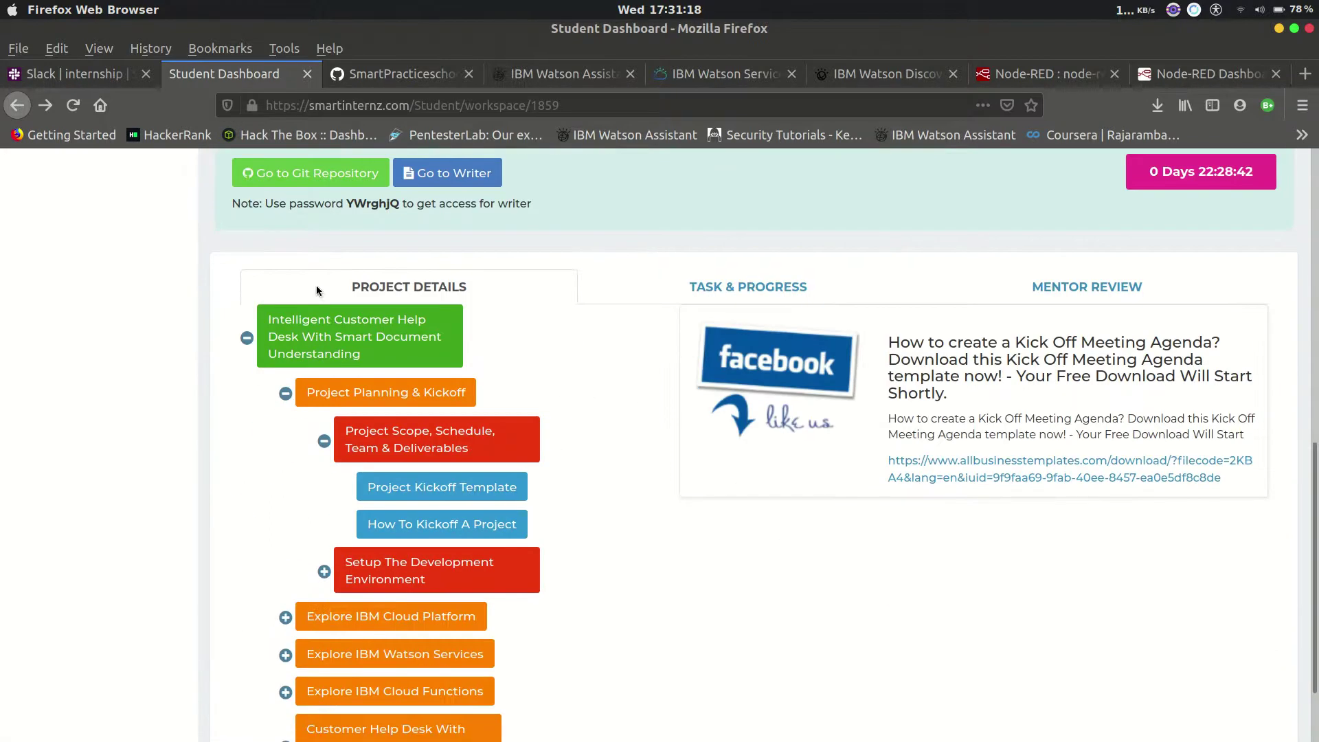
click(246, 338)
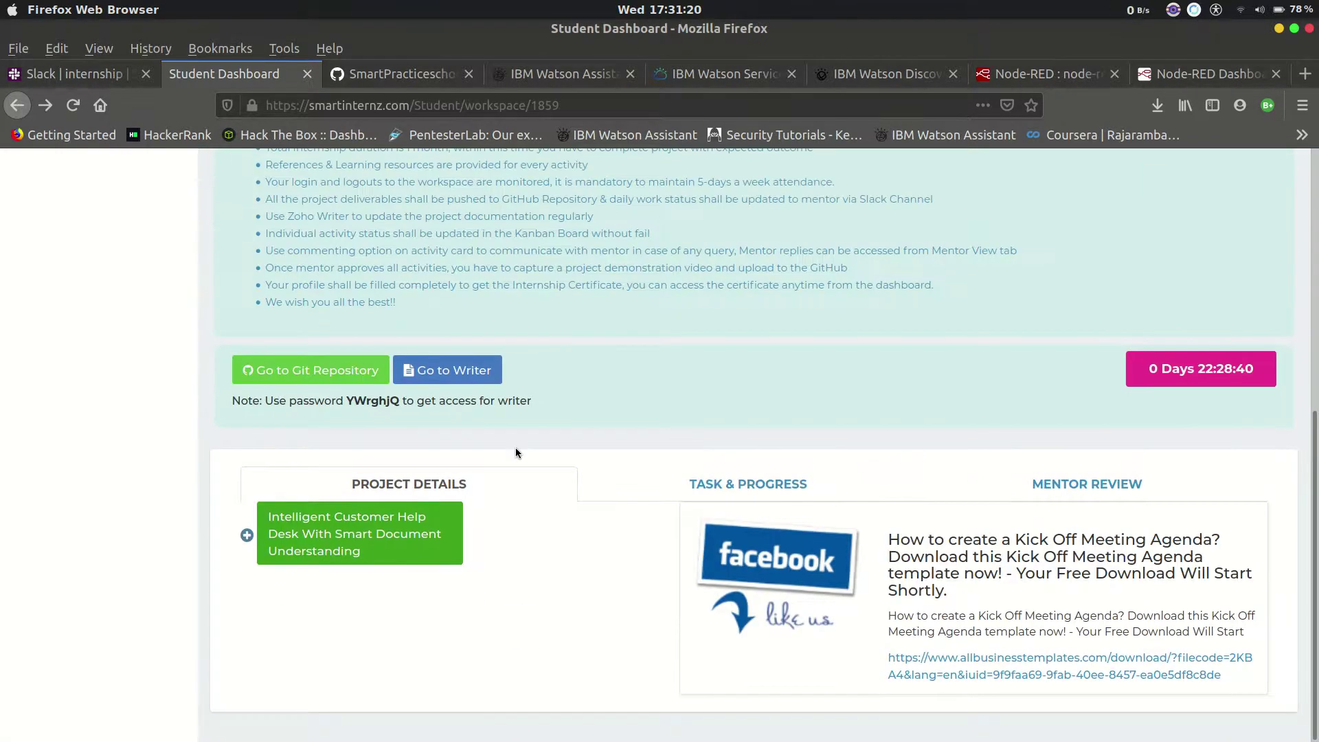
click(408, 521)
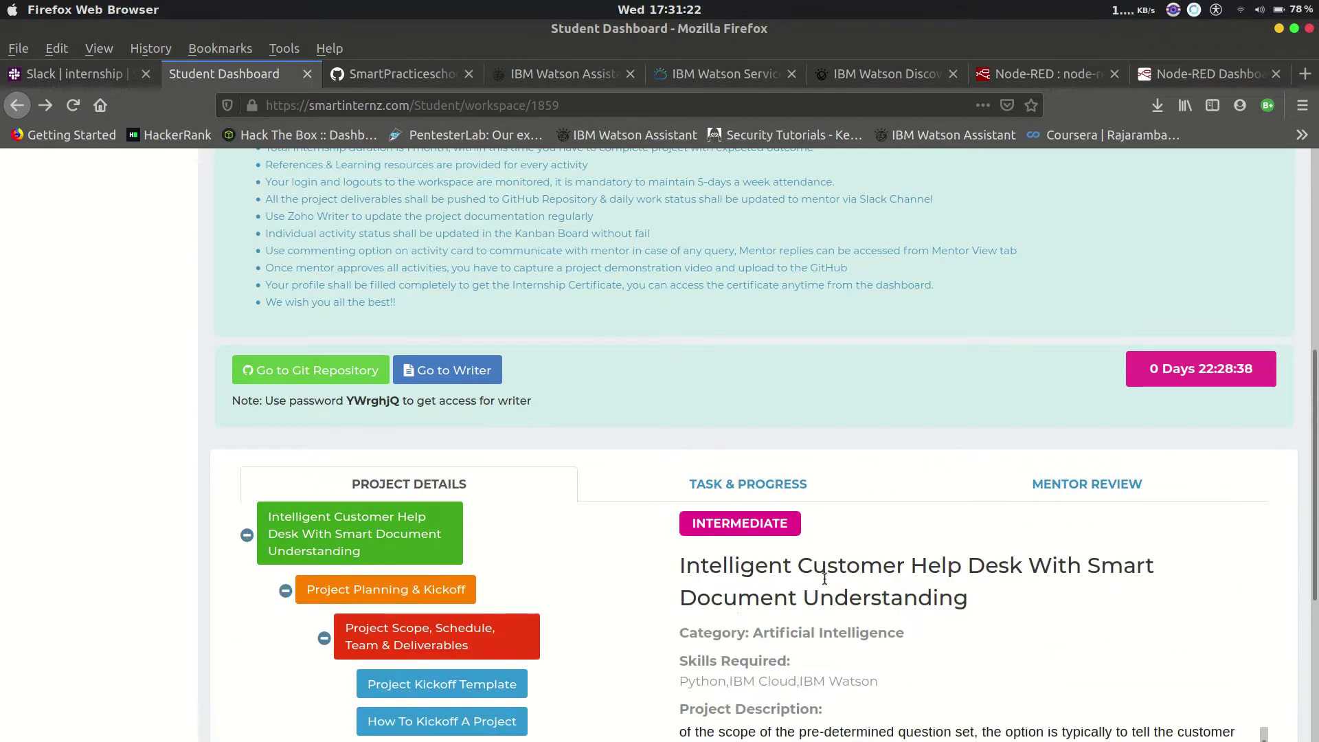
scroll(824, 580, down, 3)
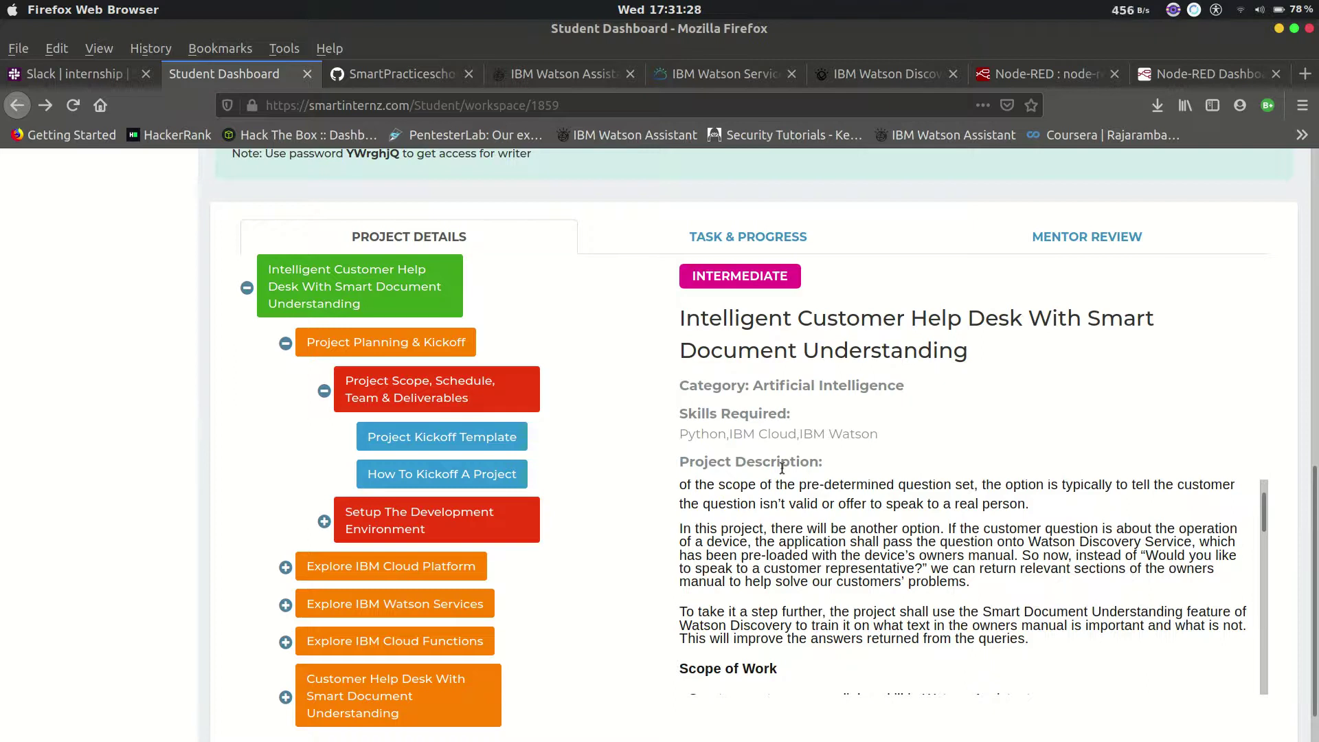
click(286, 342)
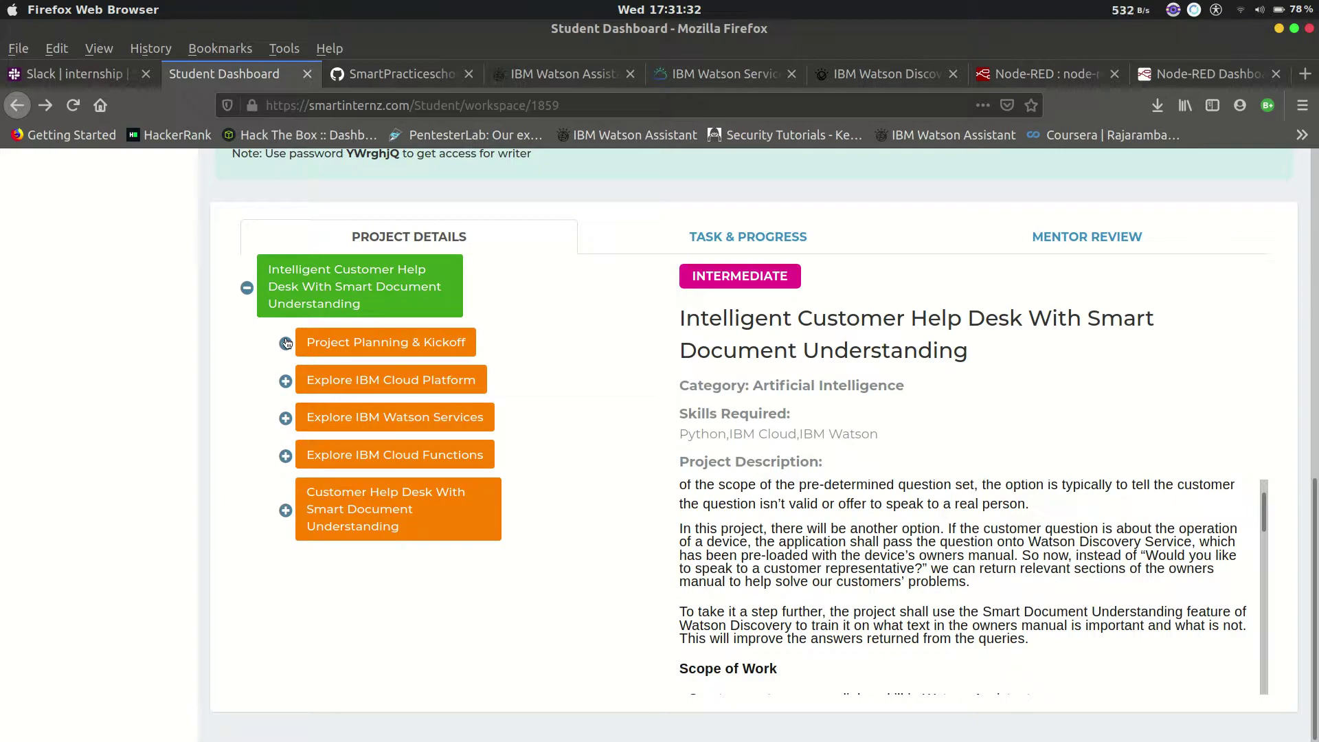
click(286, 343)
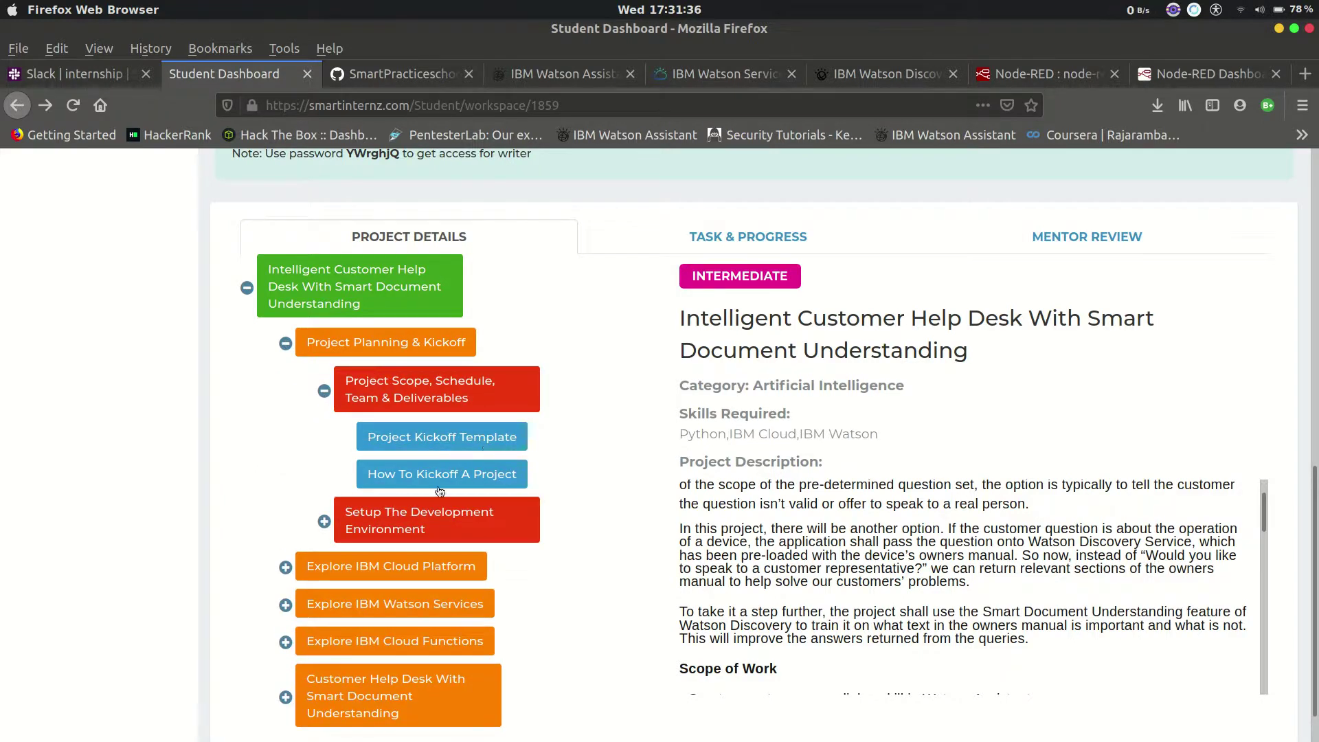
click(493, 441)
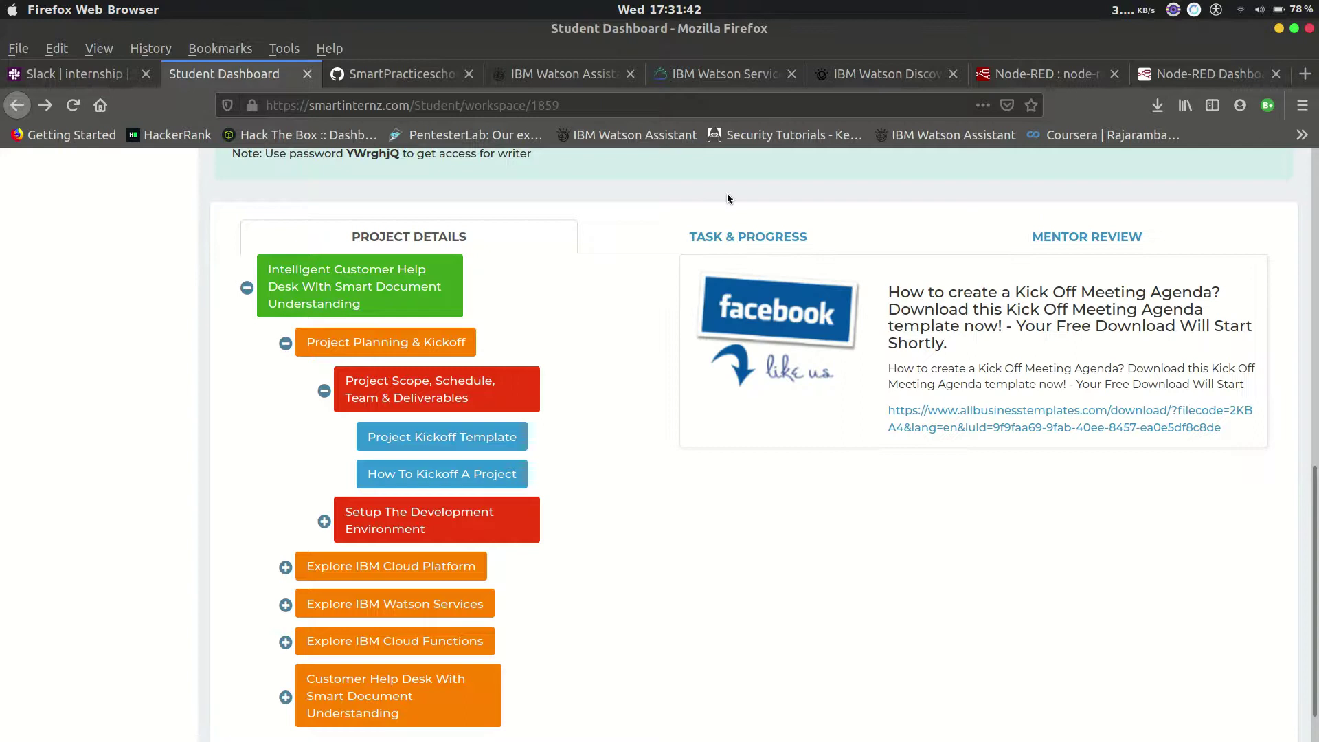
click(701, 226)
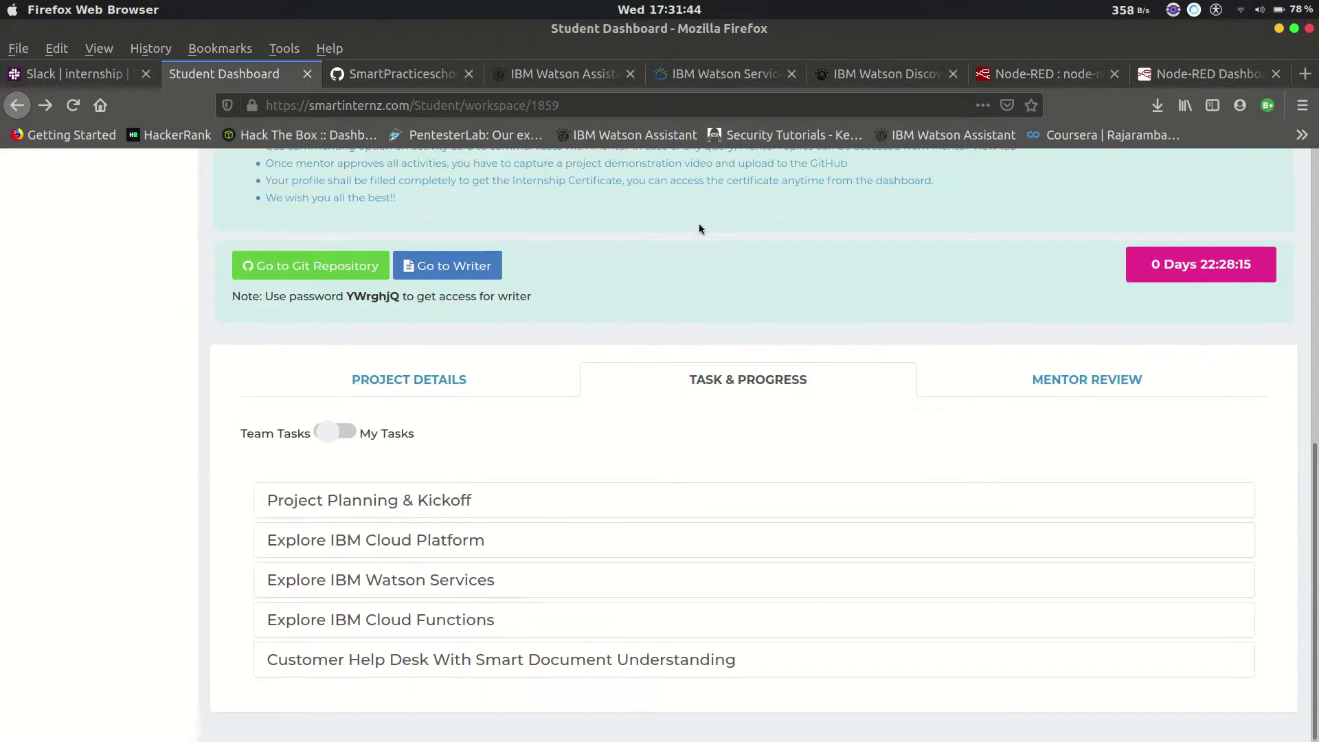
Step: View the Project Planning & Kickoff kanban board at 100%, then the two mentor review comments
click(307, 504)
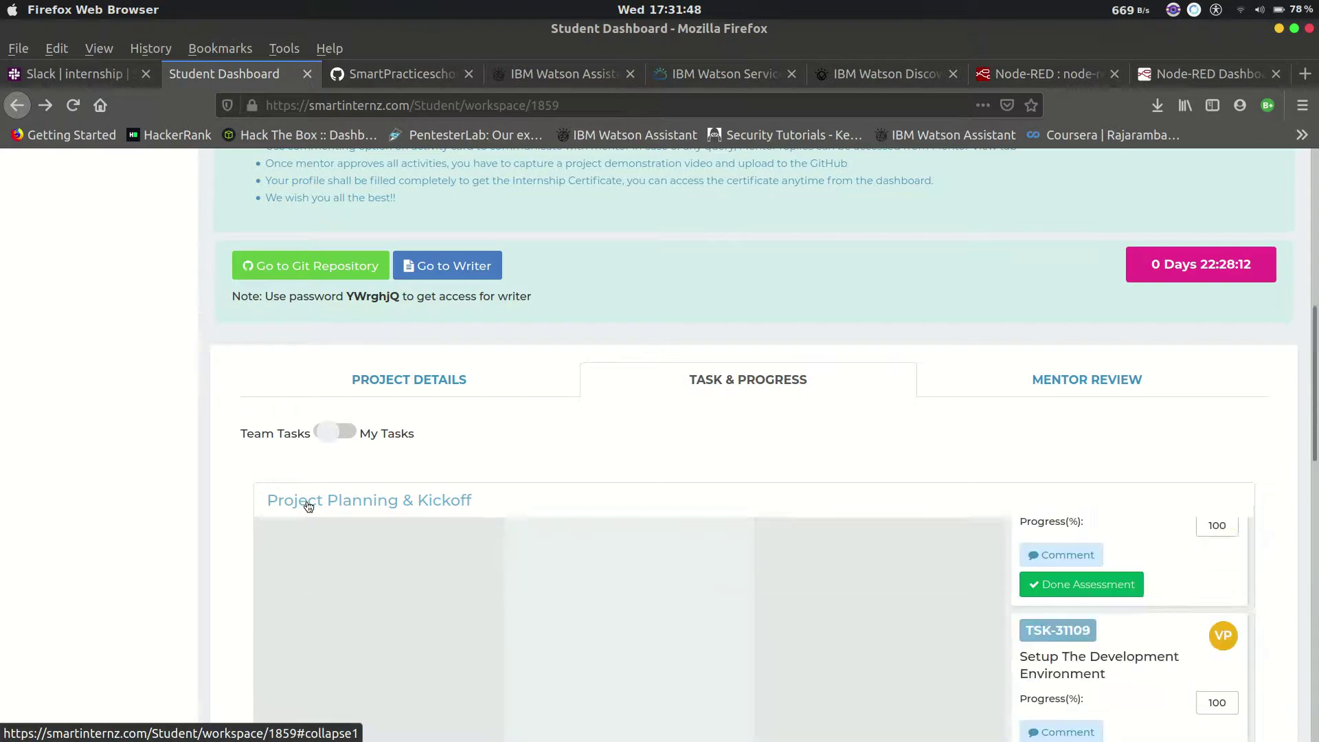
scroll(220, 528, down, 1)
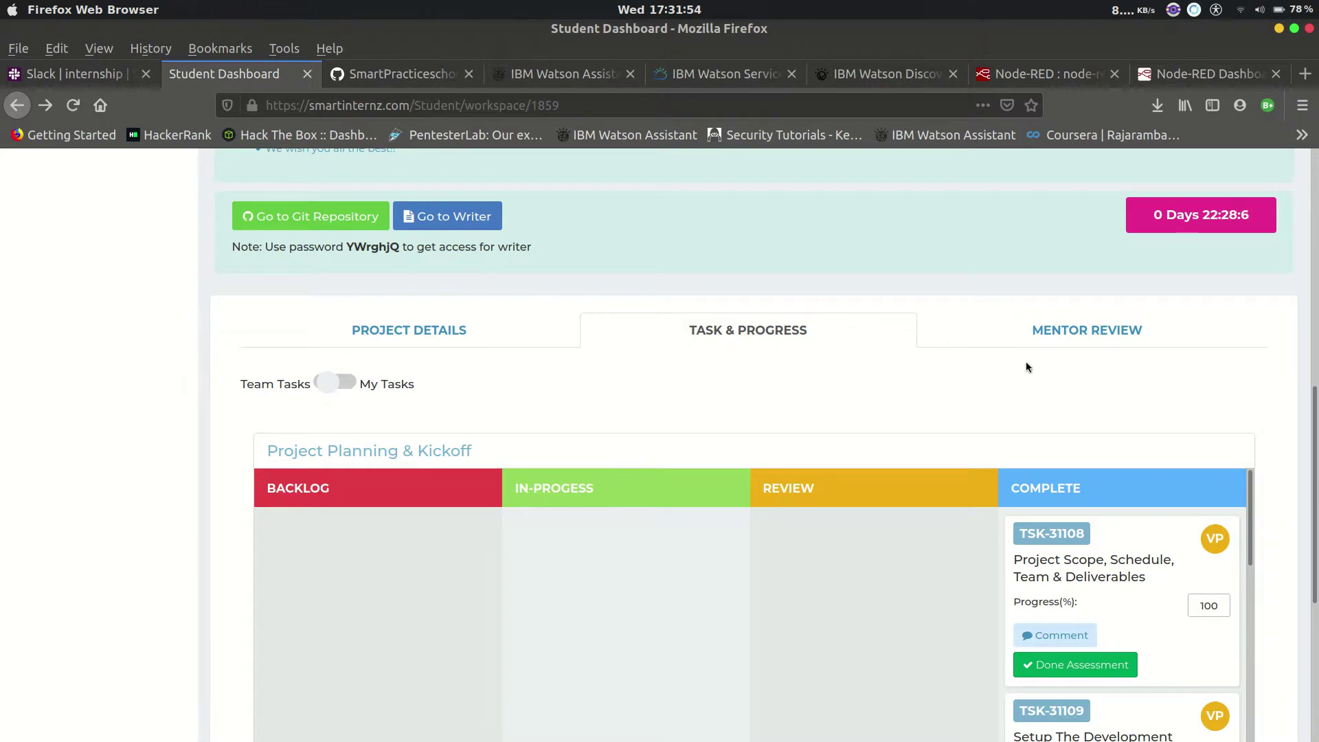
click(1080, 332)
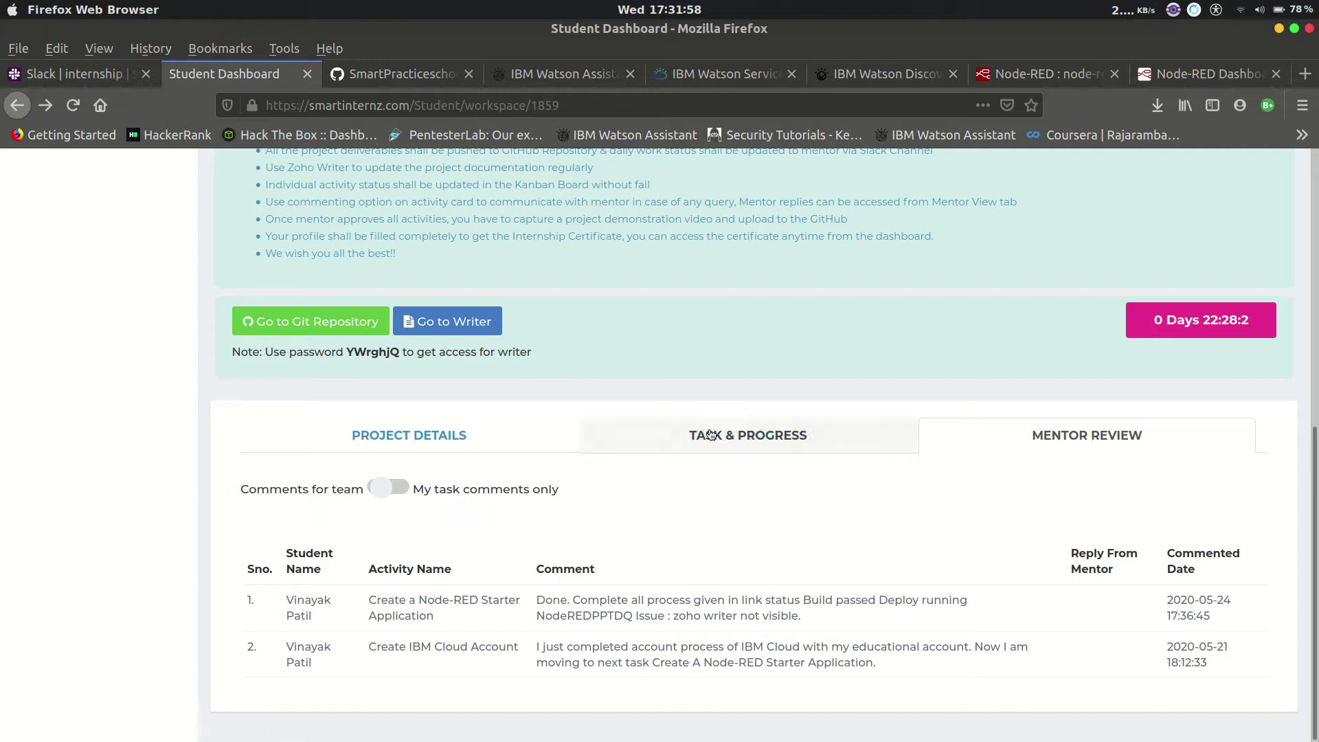
click(72, 73)
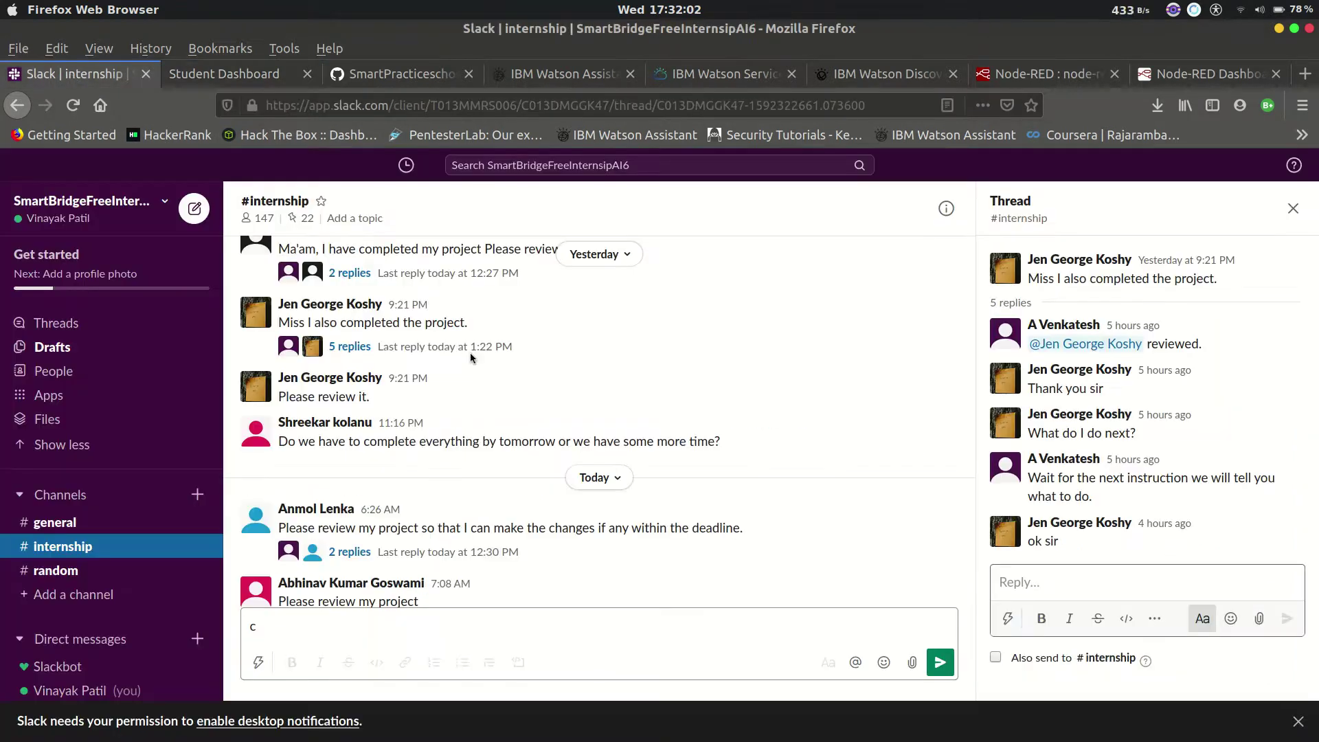
mouse_move(477, 388)
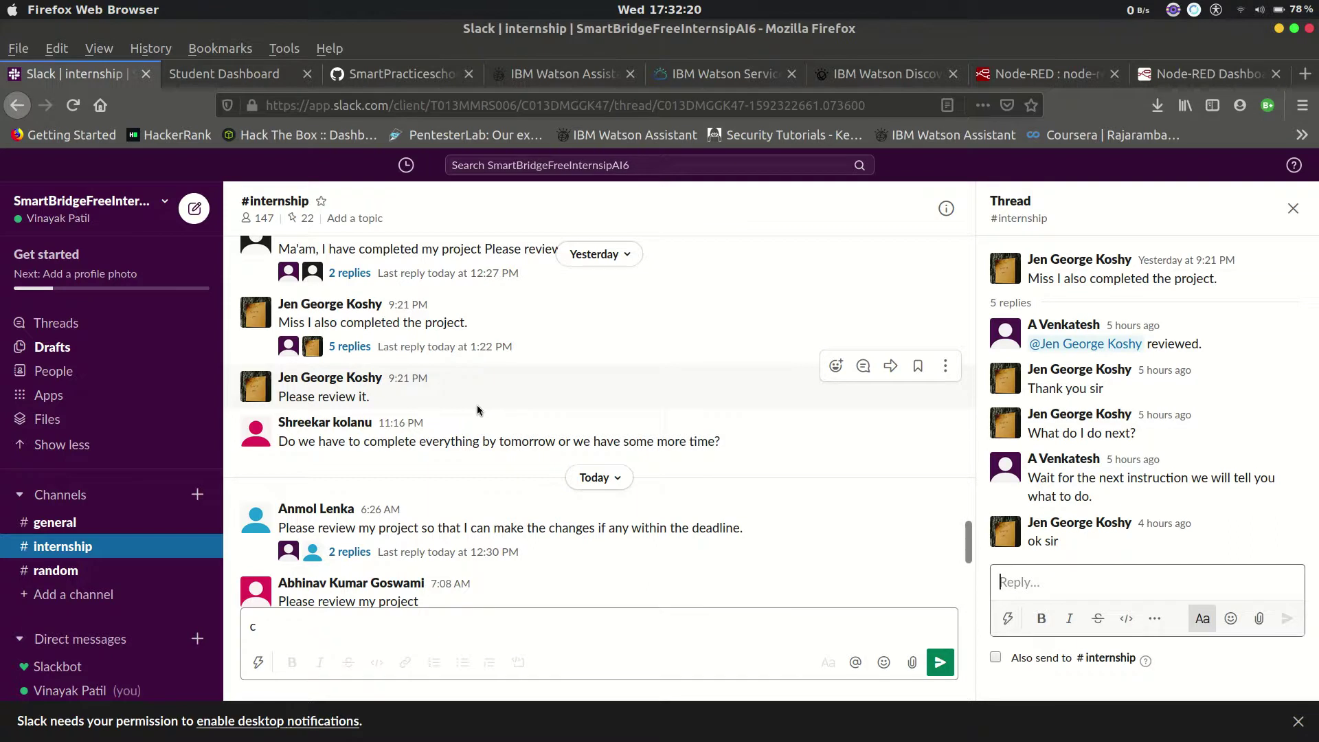
Step: Return to the Student Dashboard overview showing overall and assigned task progress at 100%
click(258, 76)
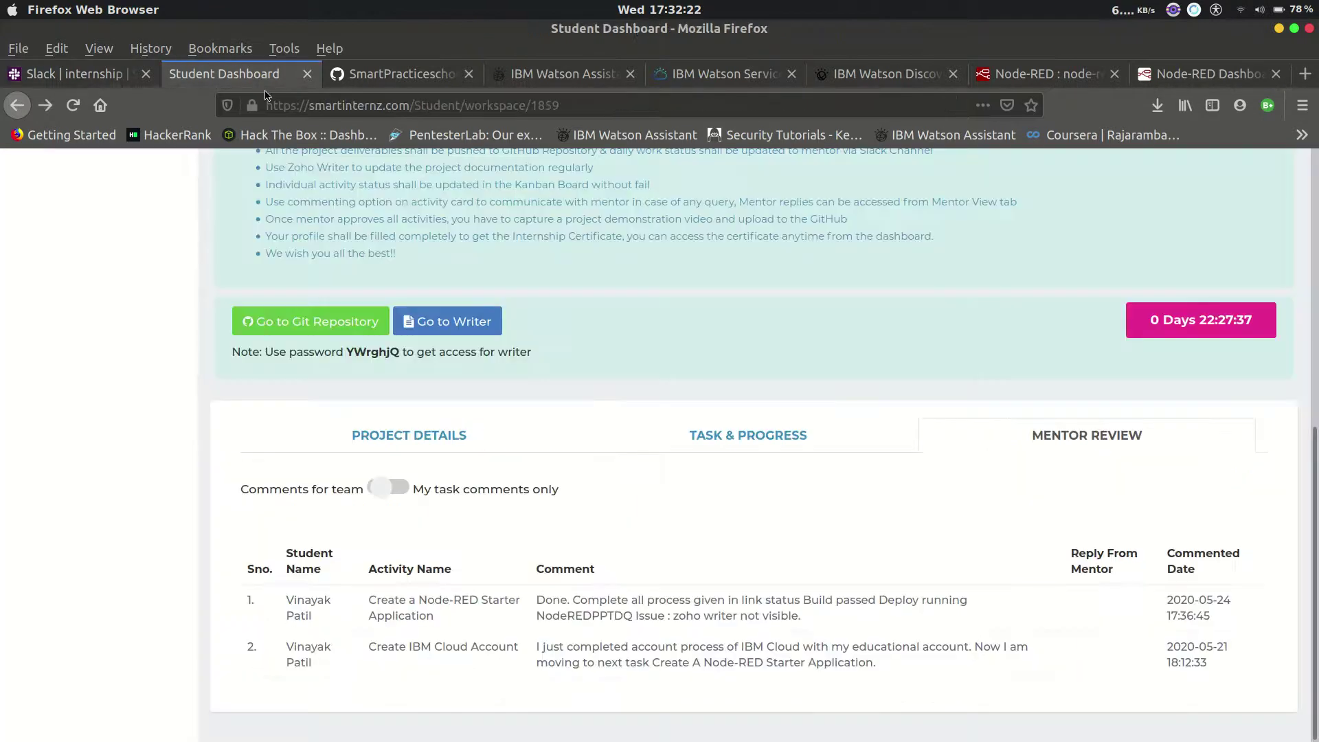
scroll(379, 474, up, 5)
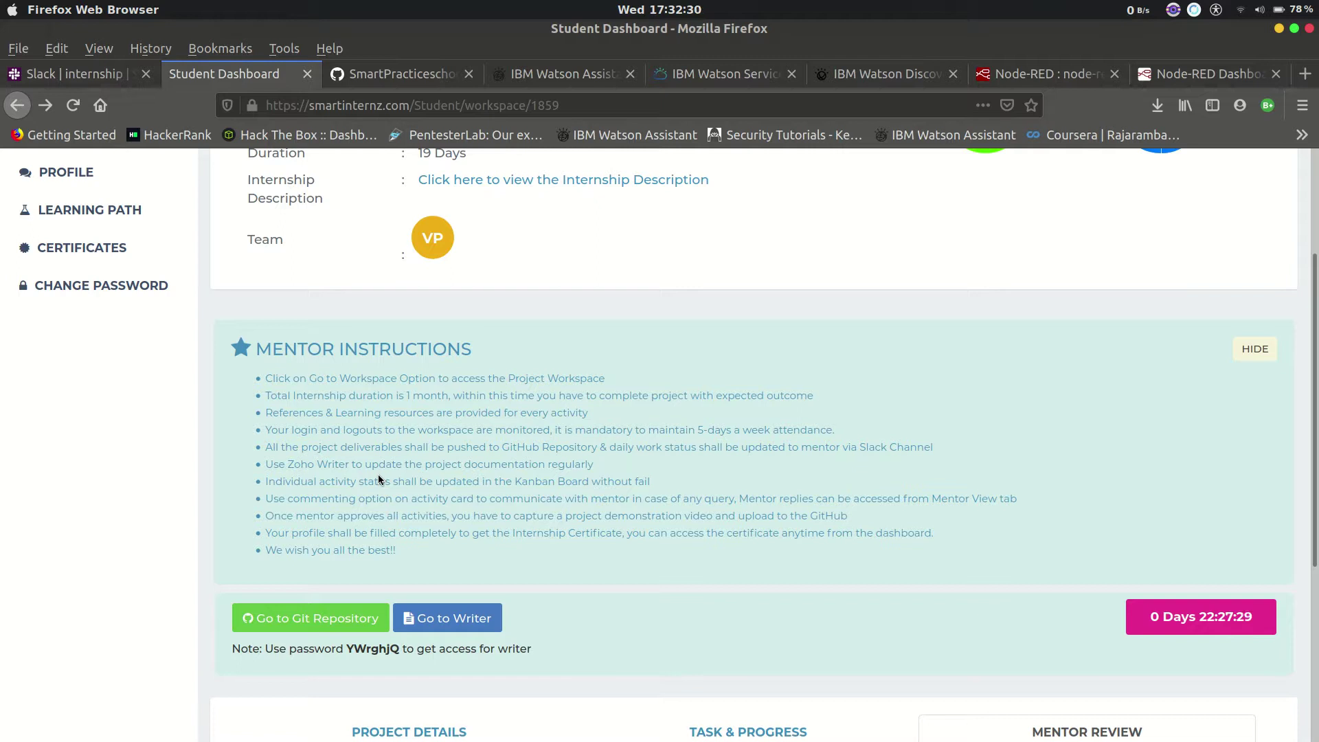
scroll(378, 478, up, 3)
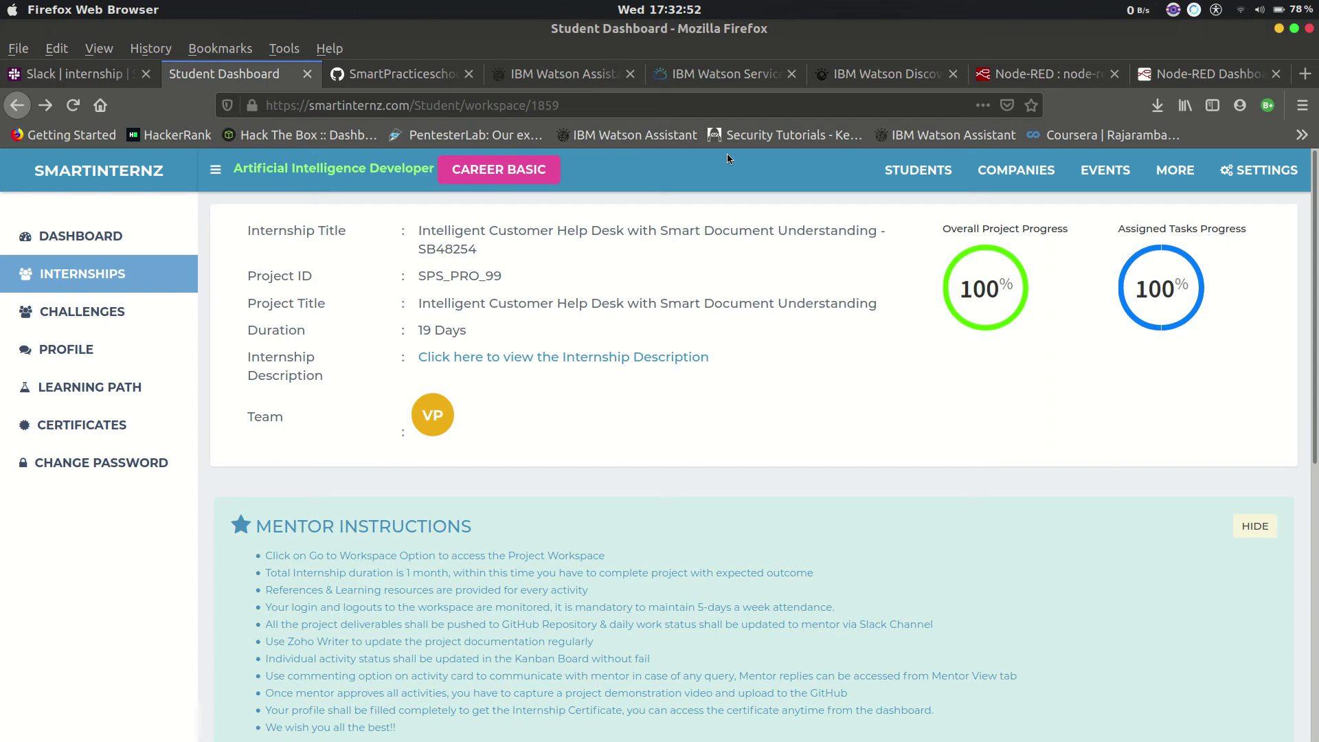
click(1173, 9)
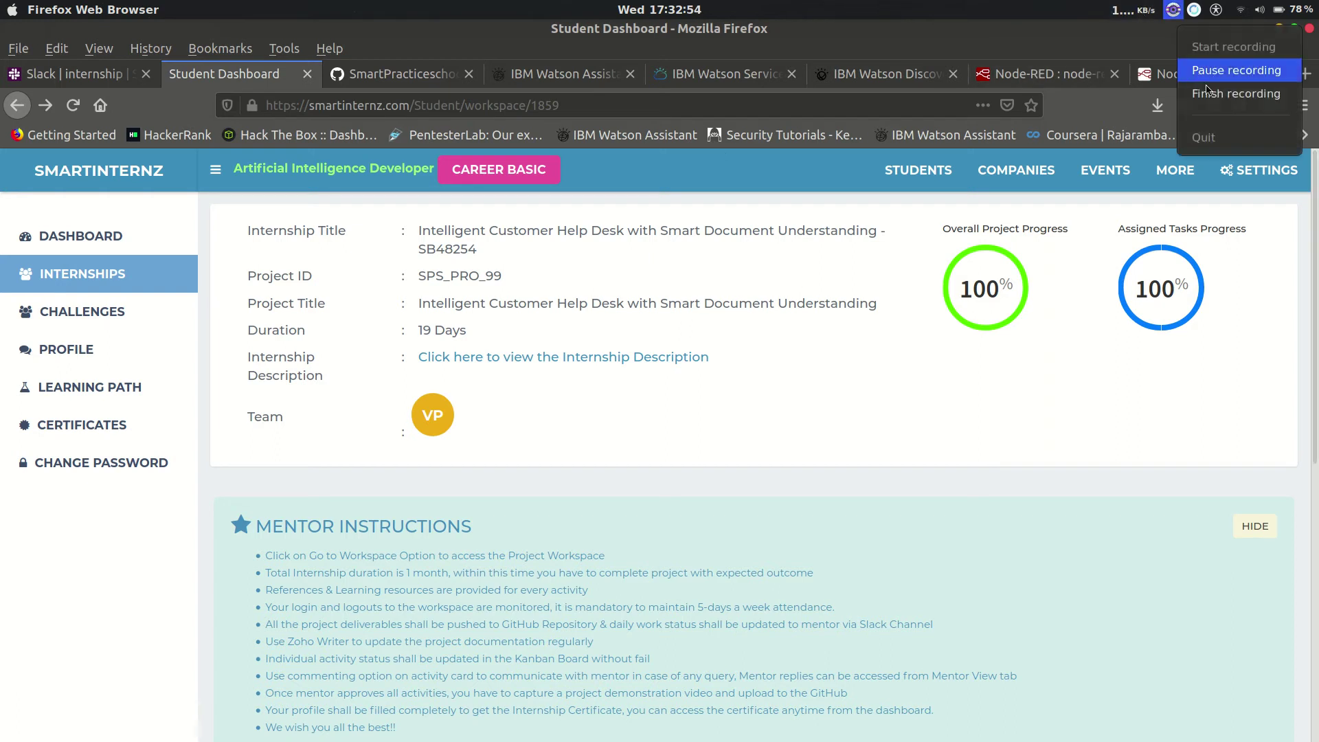